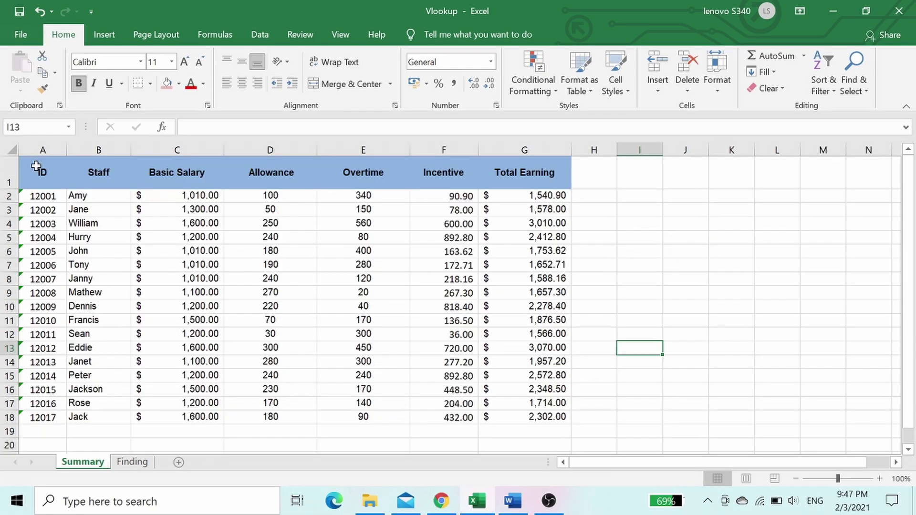
# Move from the Summary staff data to the Finding sheet, checking ID 12006 and selecting its Staff Name cell
pyautogui.moveTo(42, 172); pyautogui.dragTo(548, 419)
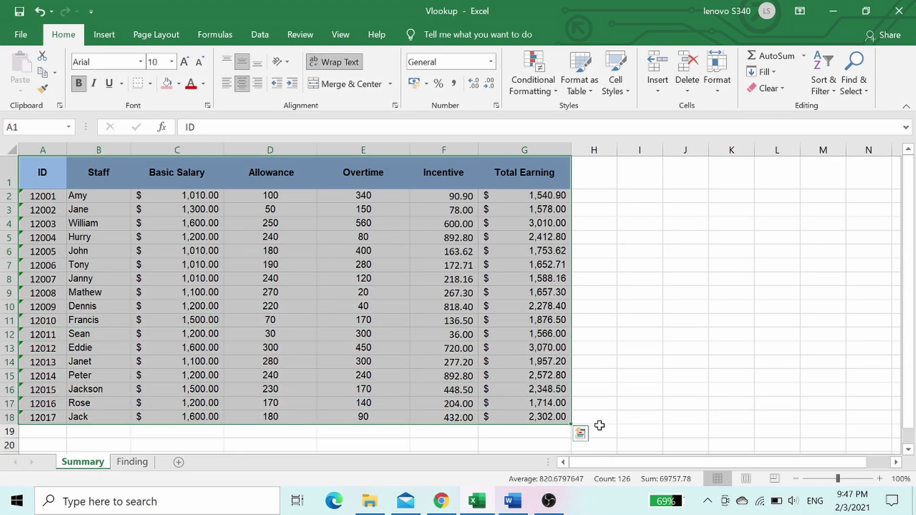
pyautogui.click(134, 463)
pyautogui.click(135, 335)
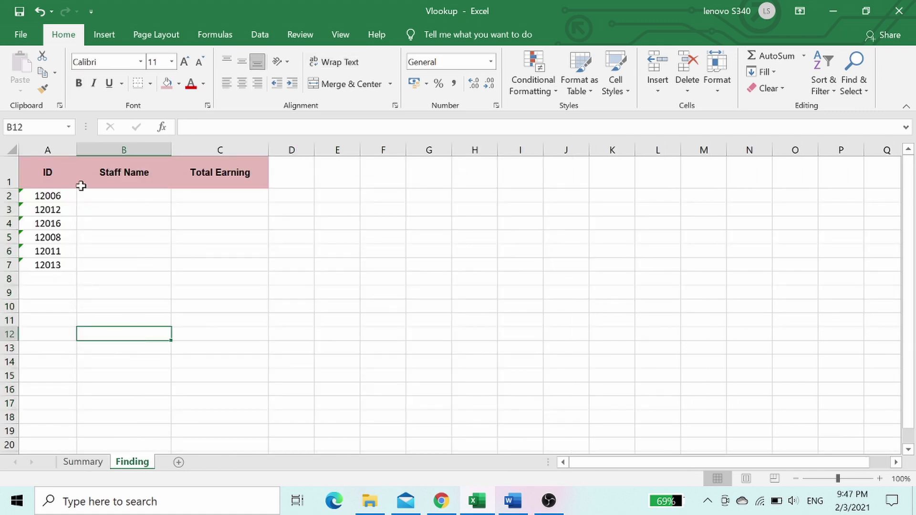
pyautogui.click(64, 196)
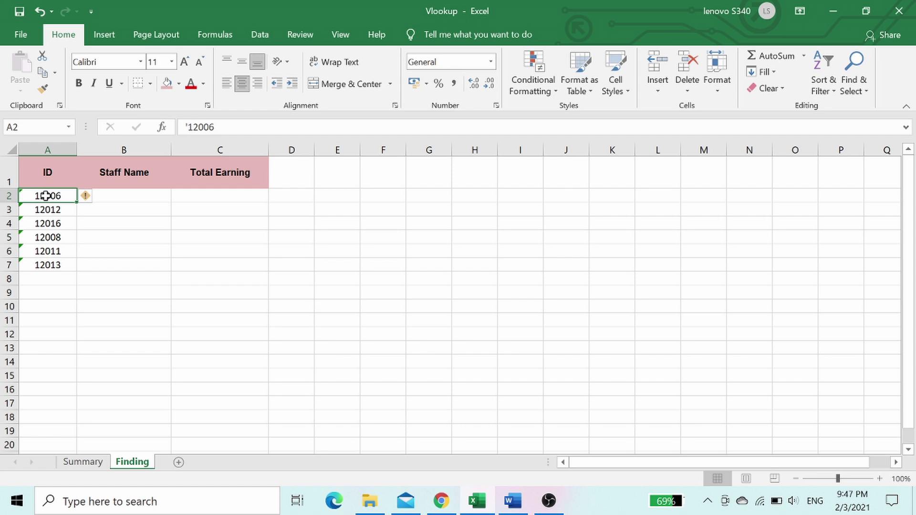
pyautogui.click(136, 195)
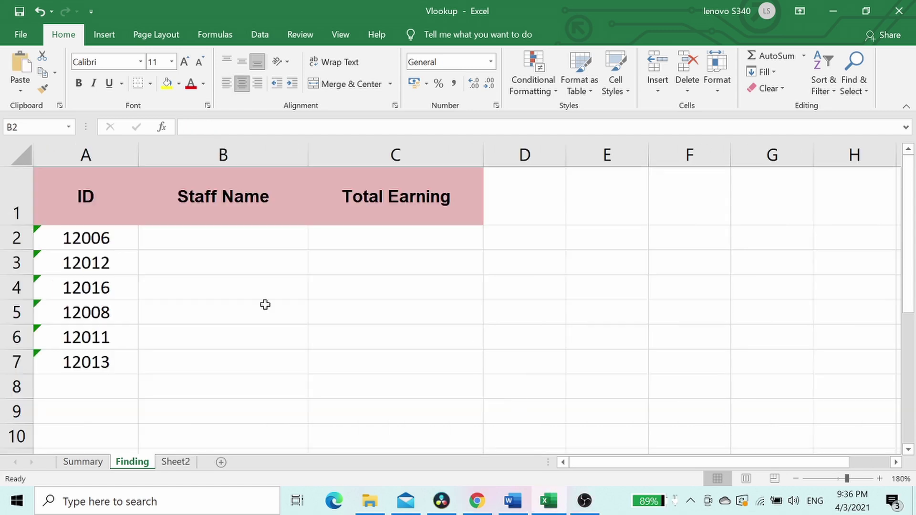
# Enter =VLOOKUP(A2,Summary!A1:G18,2,FALSE) in B2 so ID 12006 shows Tony
pyautogui.click(233, 239)
pyautogui.write('=')
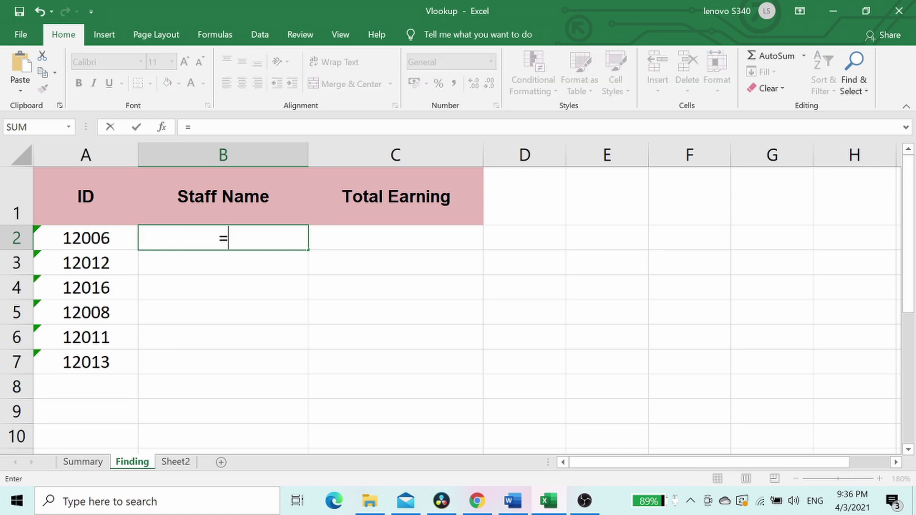
pyautogui.write('V')
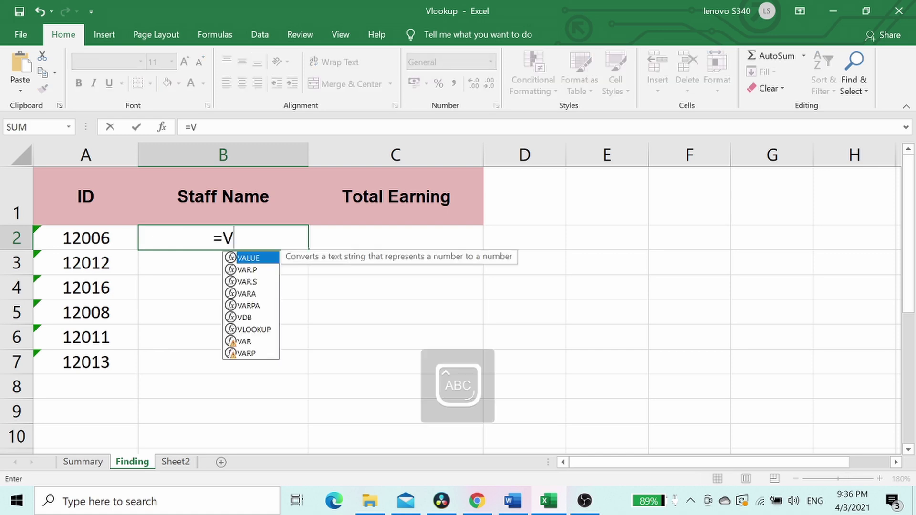
pyautogui.write('LOOK')
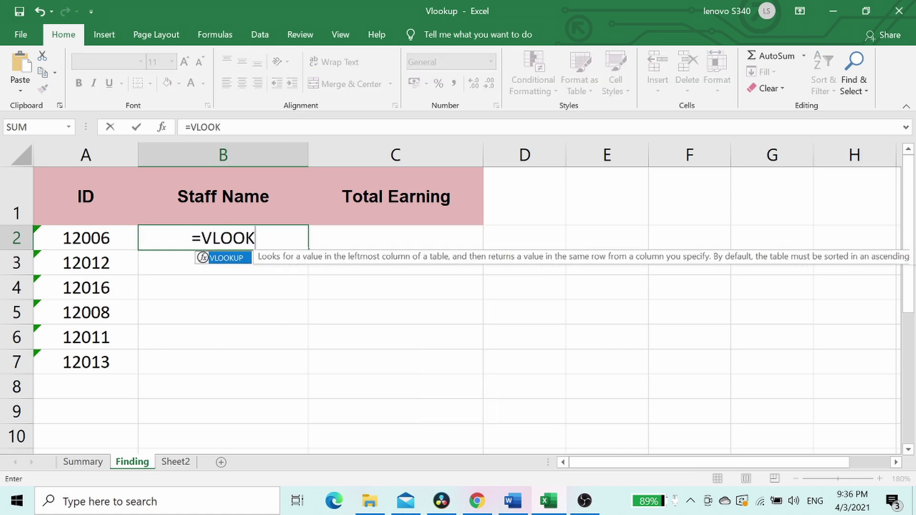
pyautogui.write('UP(')
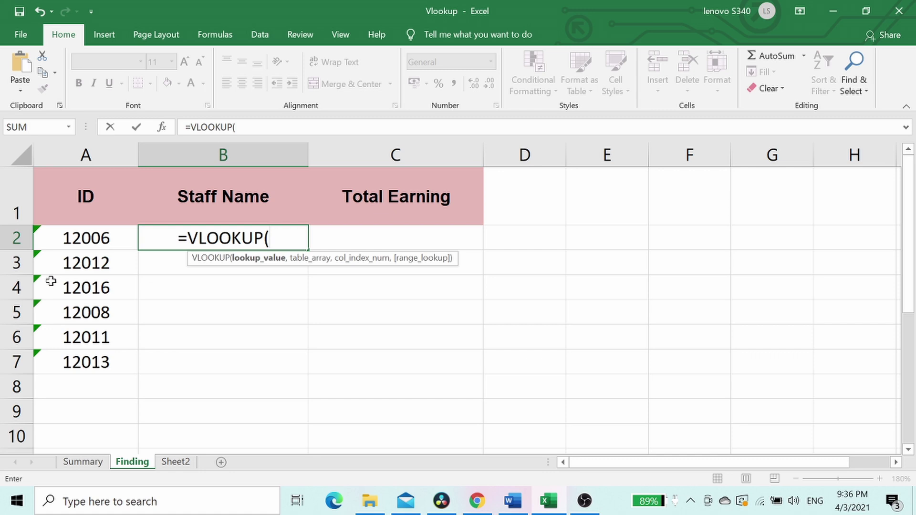
pyautogui.click(66, 241)
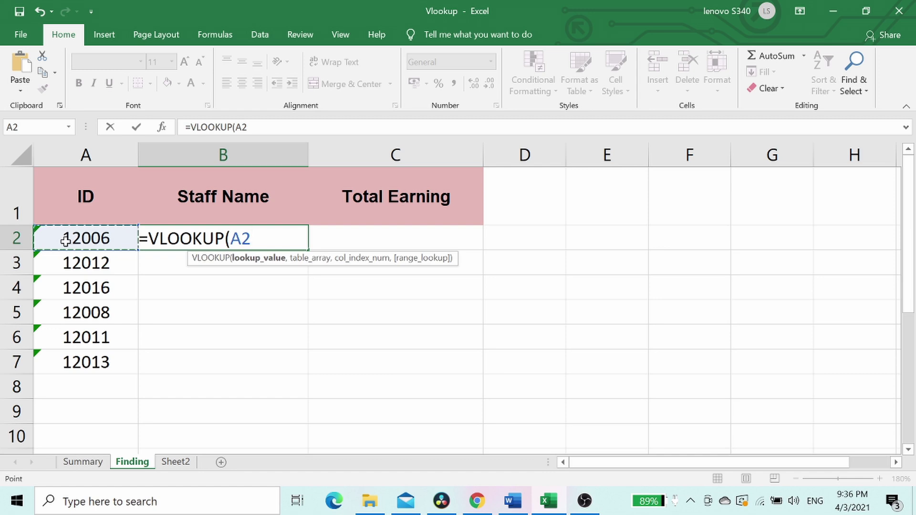
pyautogui.write(',')
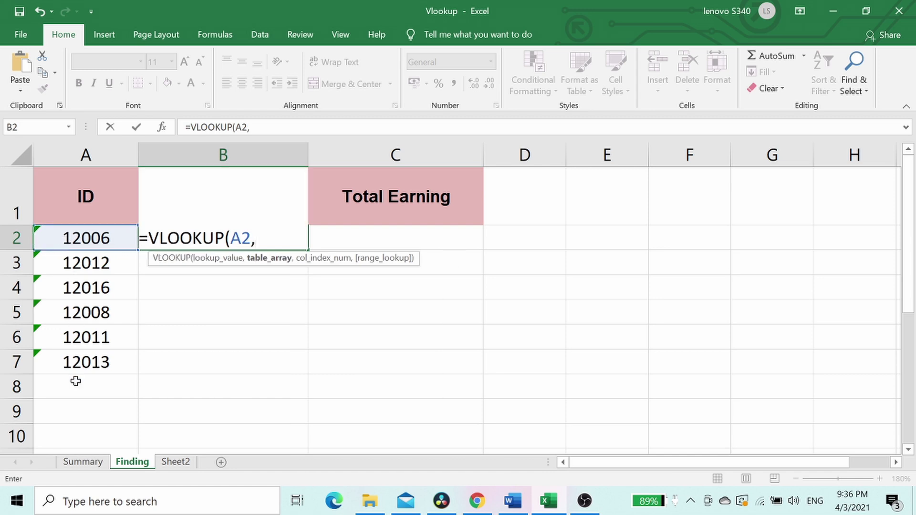
pyautogui.click(82, 462)
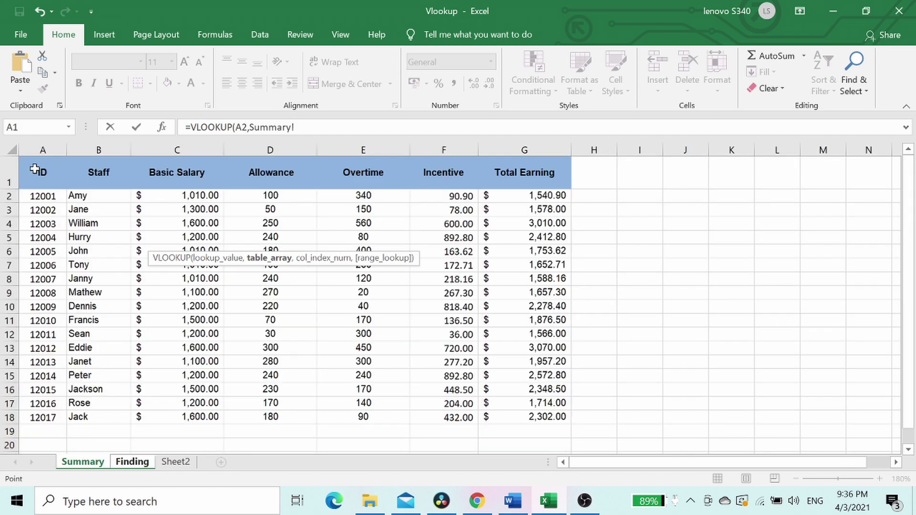
pyautogui.moveTo(34, 169); pyautogui.dragTo(509, 418)
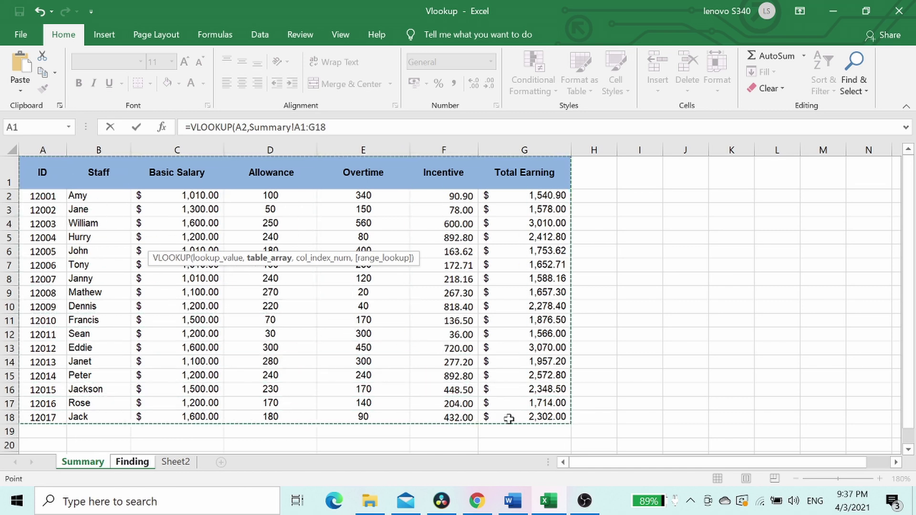
pyautogui.write(',')
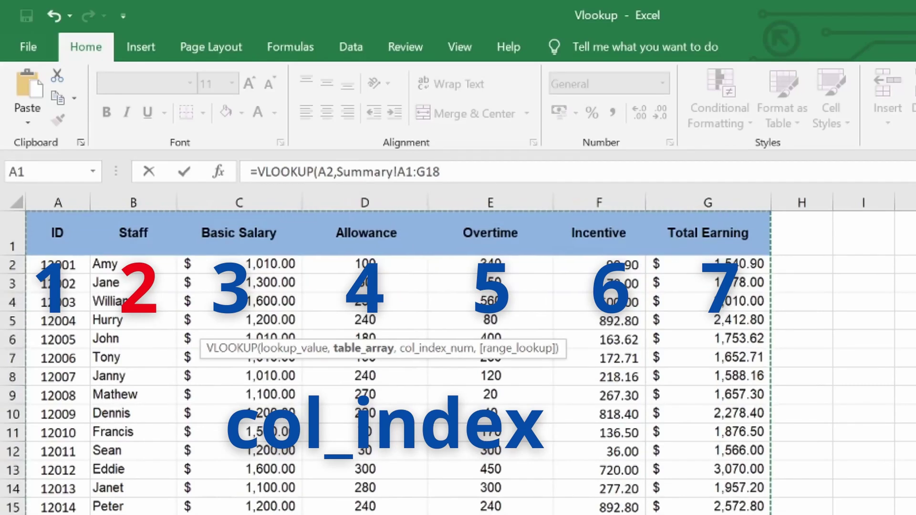
pyautogui.write(',')
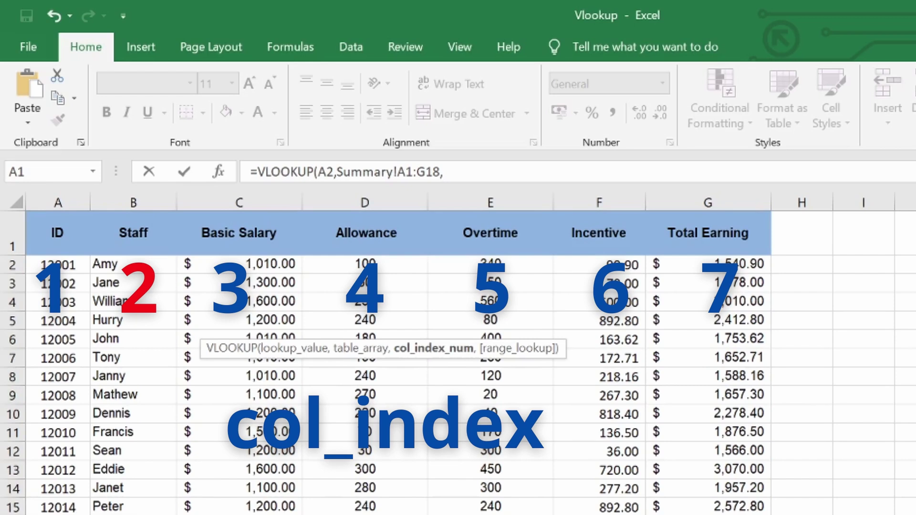
pyautogui.write('2,')
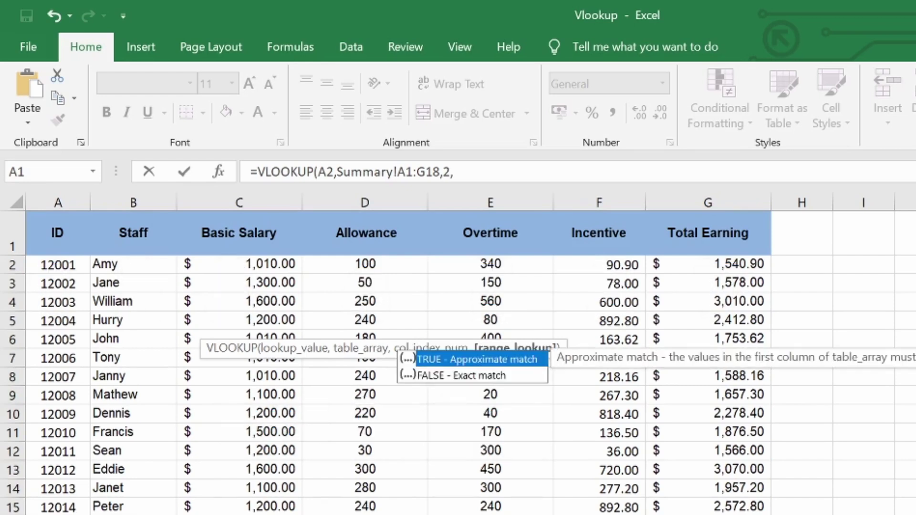
pyautogui.write('FALSE')
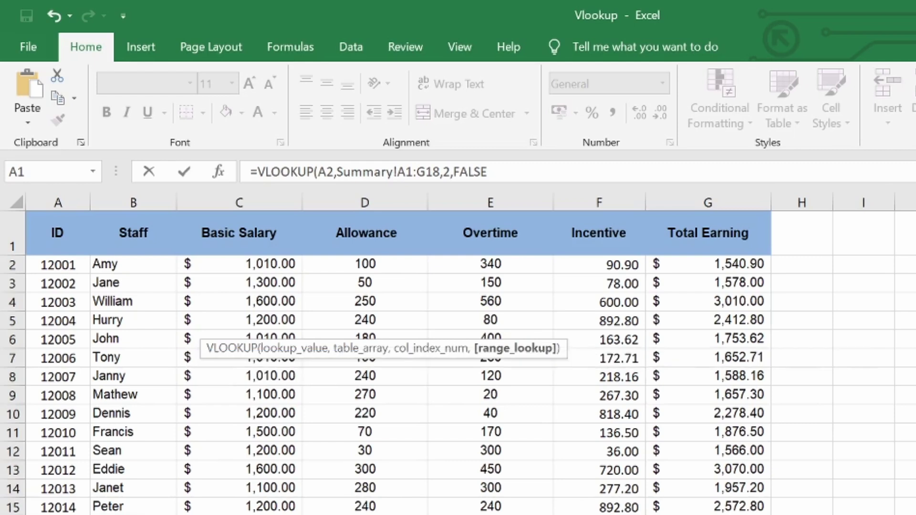
pyautogui.write(')')
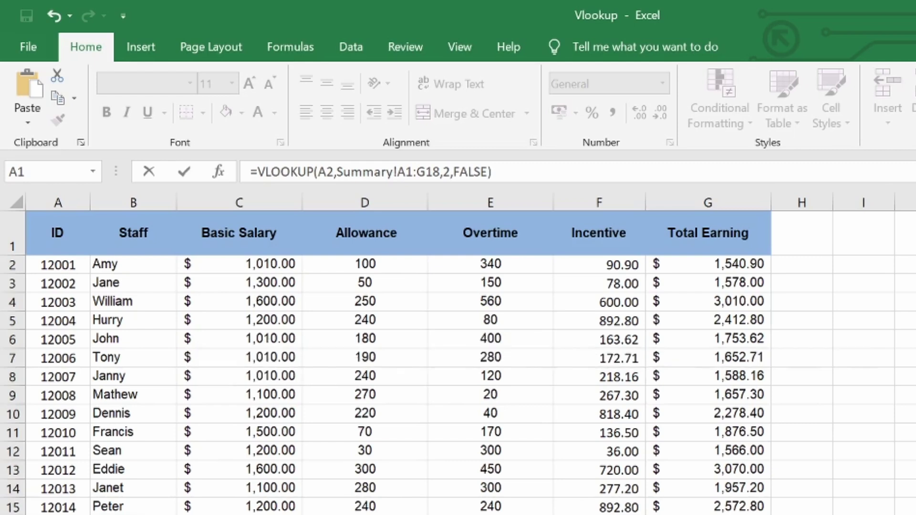
pyautogui.press('Return')
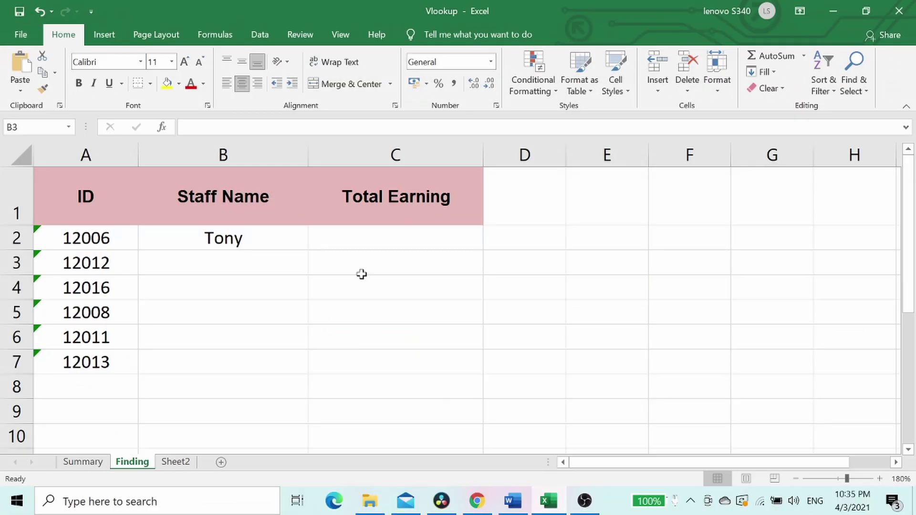
# Enter =vlookup(A2,Summary!A1:G18,7,false) in C2, returning 1,652.71 for ID 12006
pyautogui.click(361, 243)
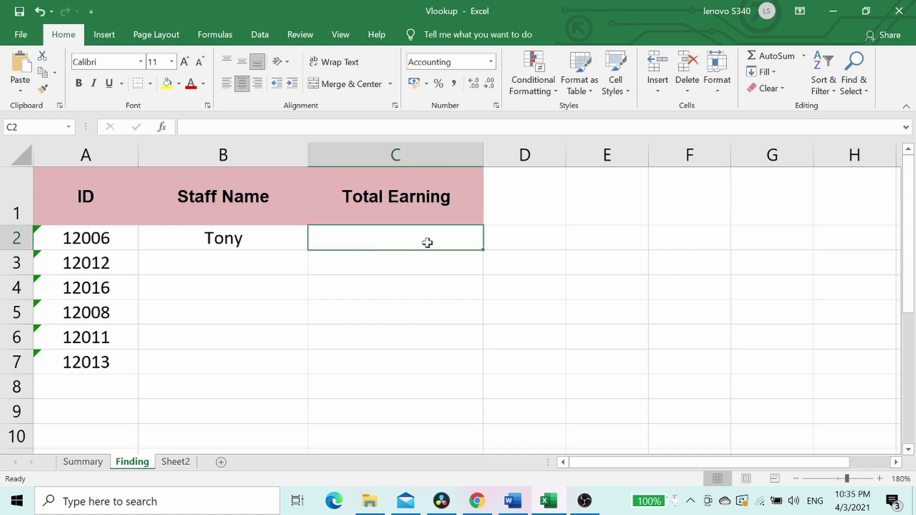
pyautogui.write('=')
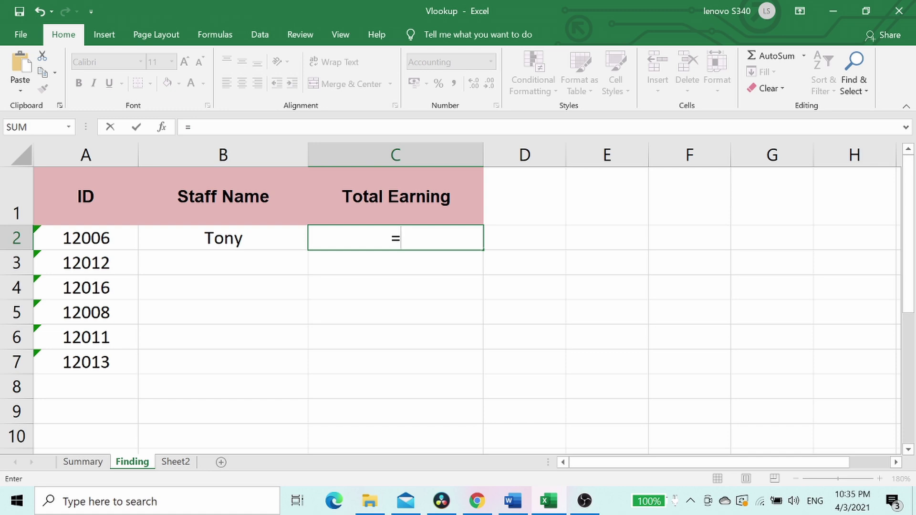
pyautogui.write('vlookup')
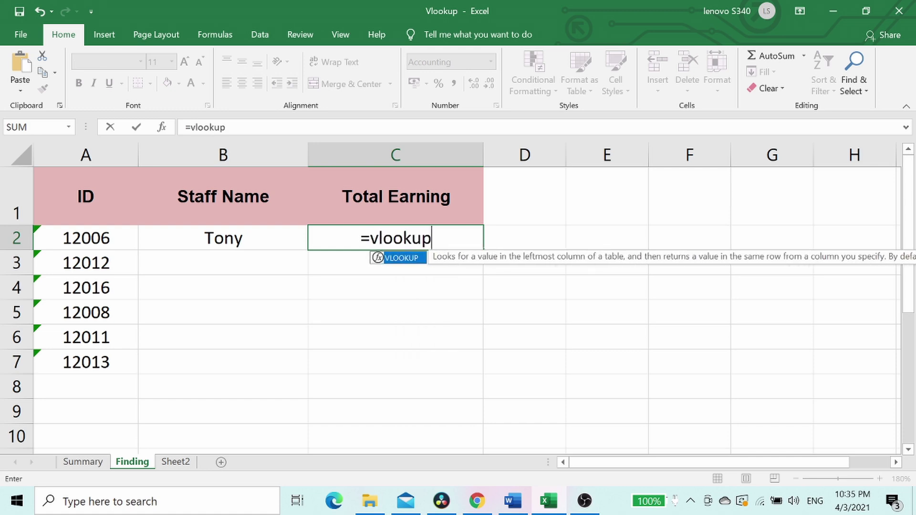
pyautogui.write('(')
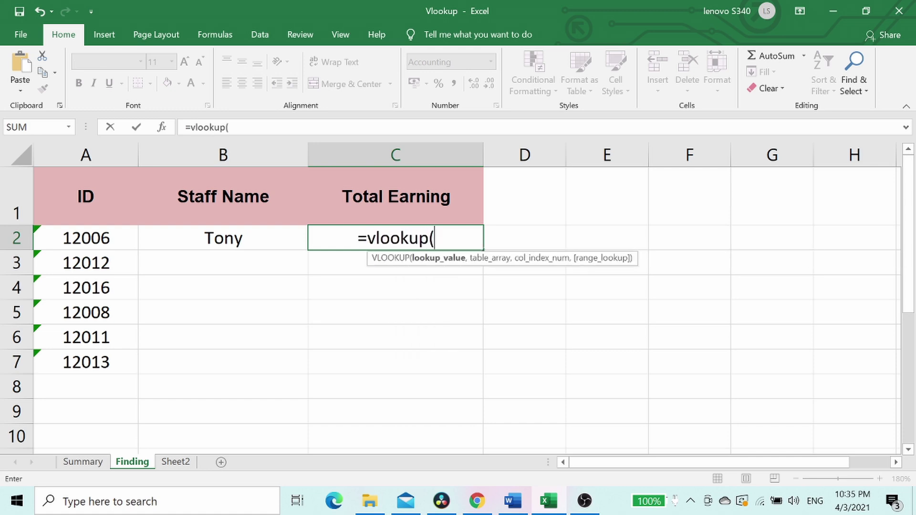
pyautogui.click(92, 238)
pyautogui.write(',')
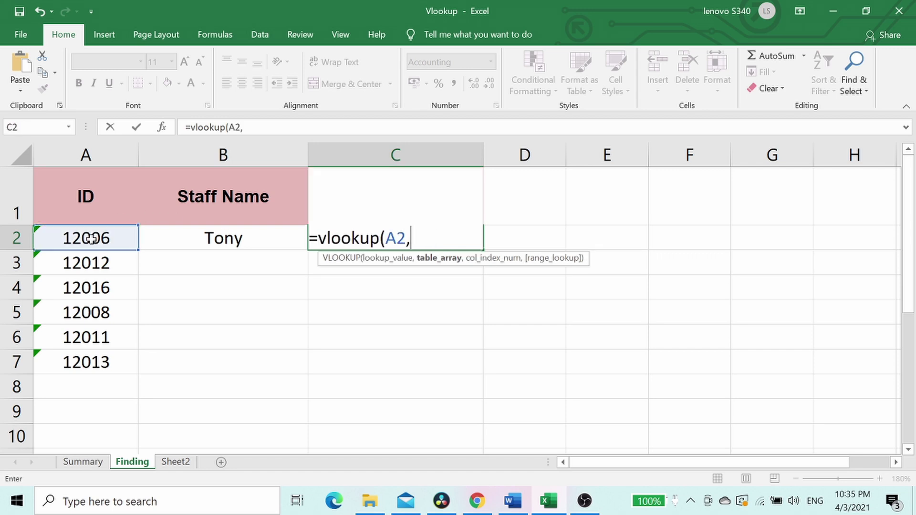
pyautogui.click(95, 462)
pyautogui.moveTo(36, 160)
pyautogui.mouseDown()
pyautogui.moveTo(243, 315)
pyautogui.moveTo(528, 405)
pyautogui.moveTo(528, 416)
pyautogui.mouseUp()
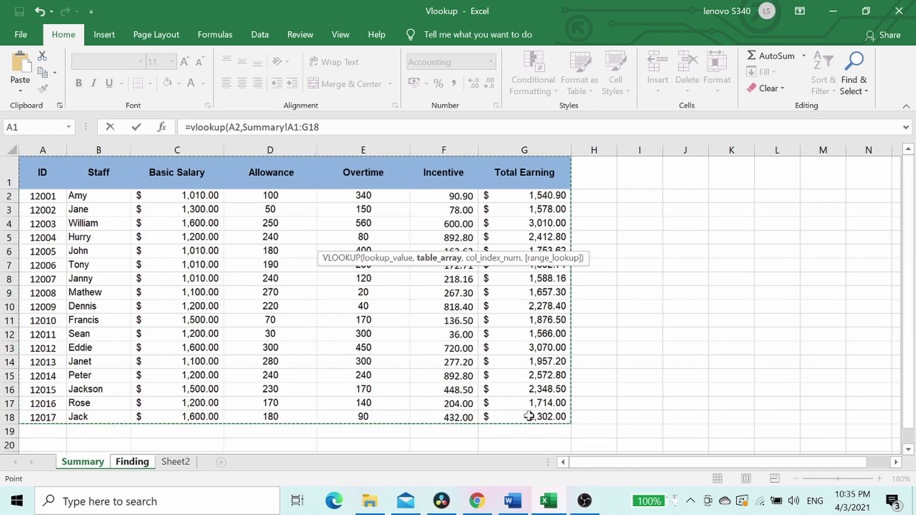
pyautogui.write(',')
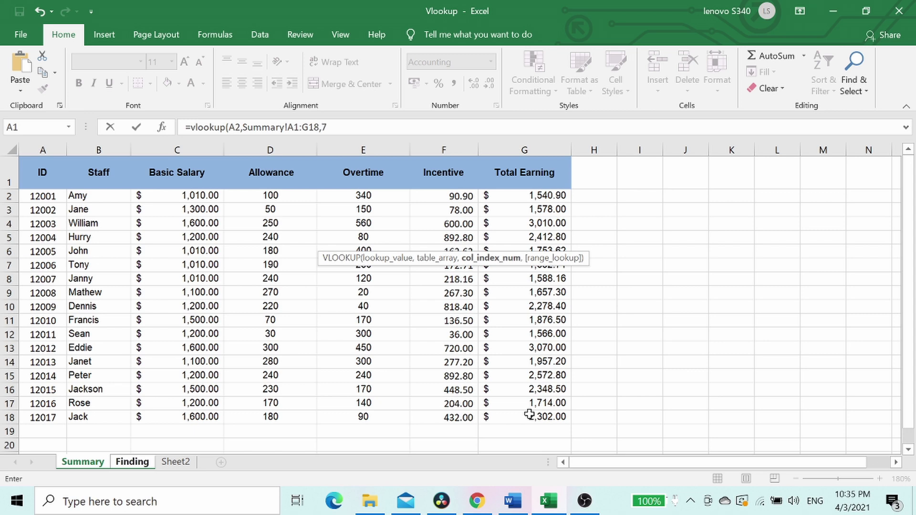
pyautogui.write('7,fals')
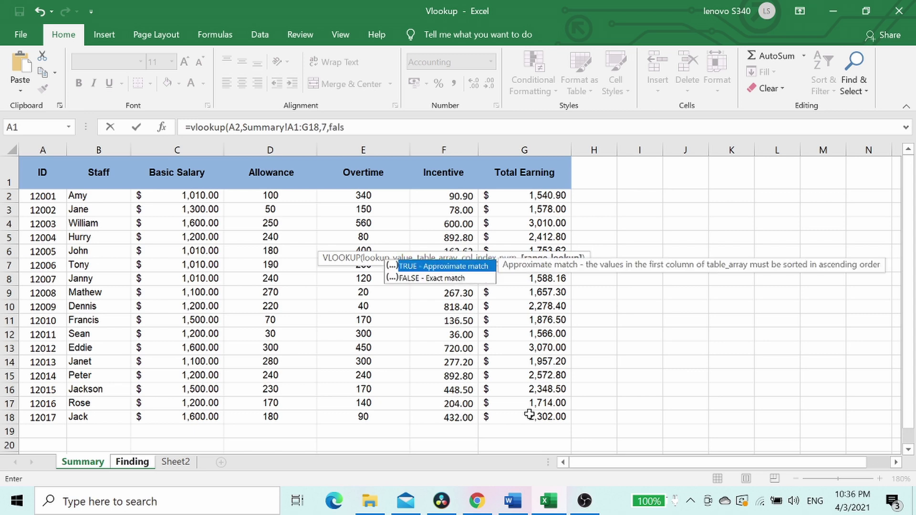
pyautogui.write('e)')
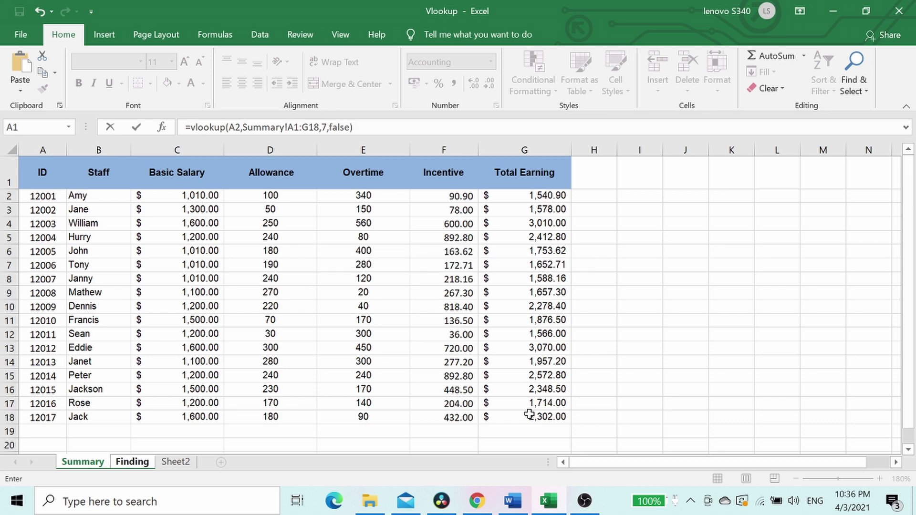
pyautogui.press('Return')
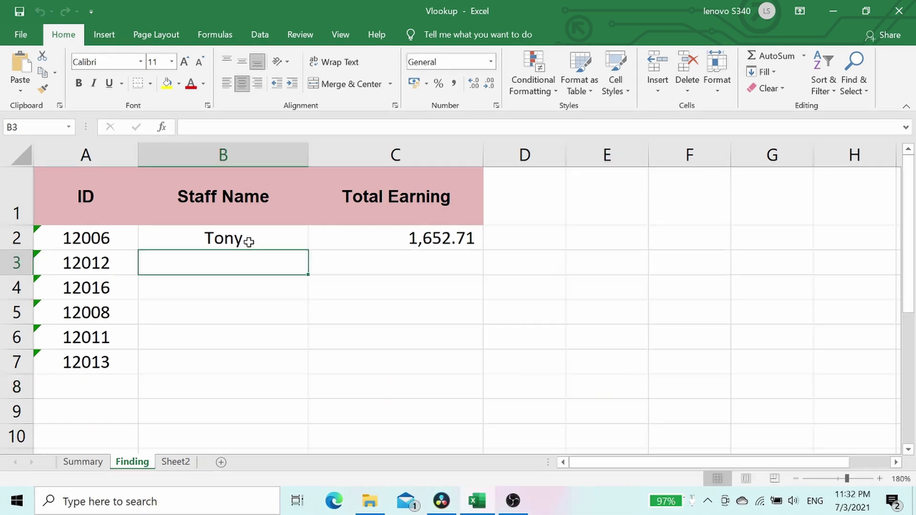
pyautogui.click(249, 241)
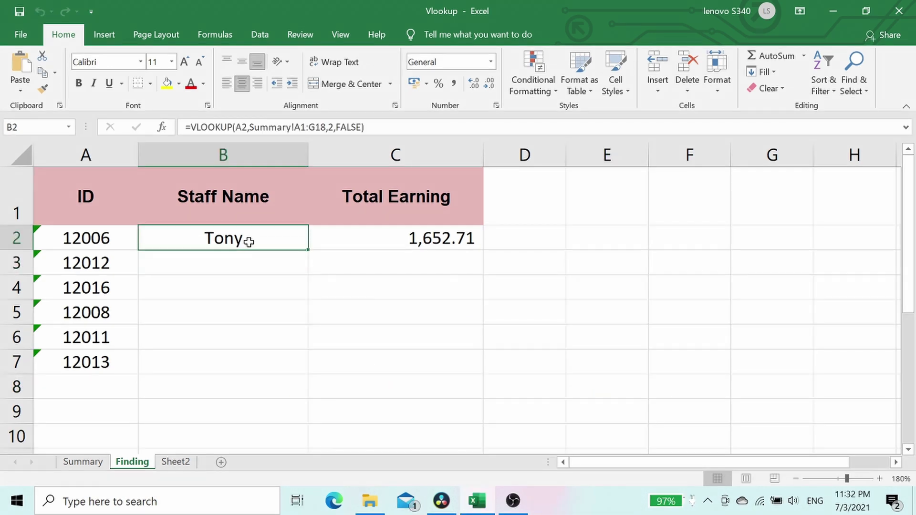
# Make the B2 formula's lookup range absolute: Summary!$A$1:$G$18
pyautogui.press('F2')
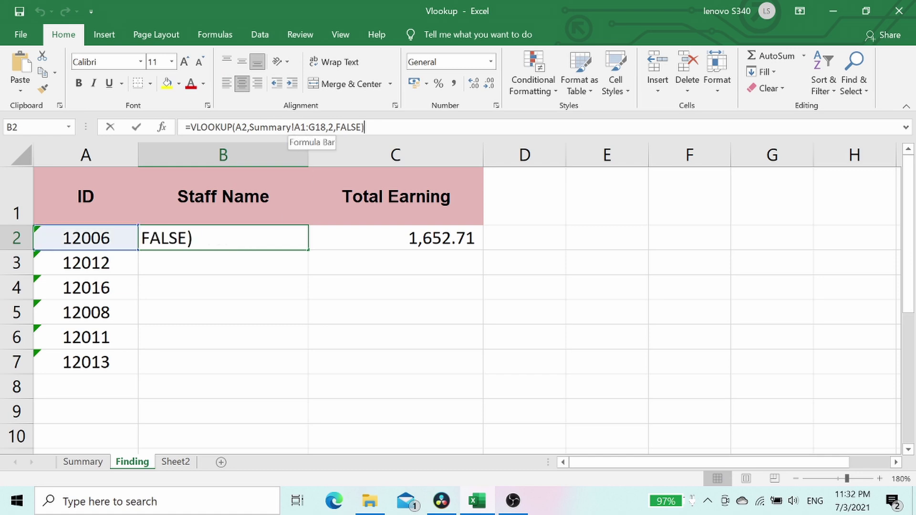
pyautogui.click(294, 127)
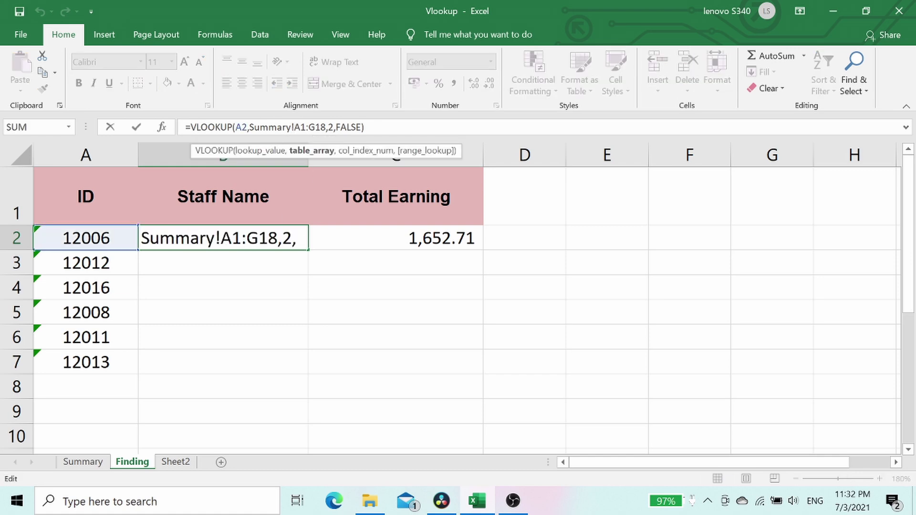
pyautogui.write('$')
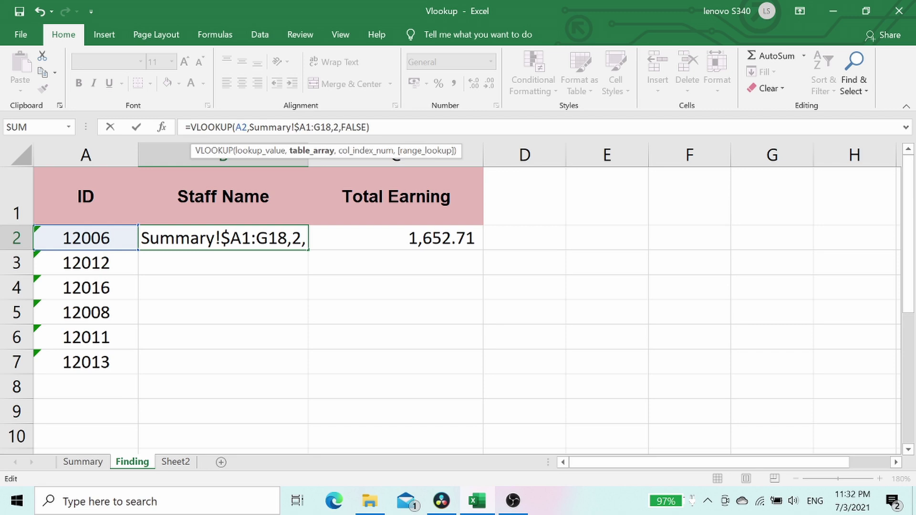
pyautogui.press('Right')
pyautogui.write('$')
pyautogui.press('Right')
pyautogui.press('Right')
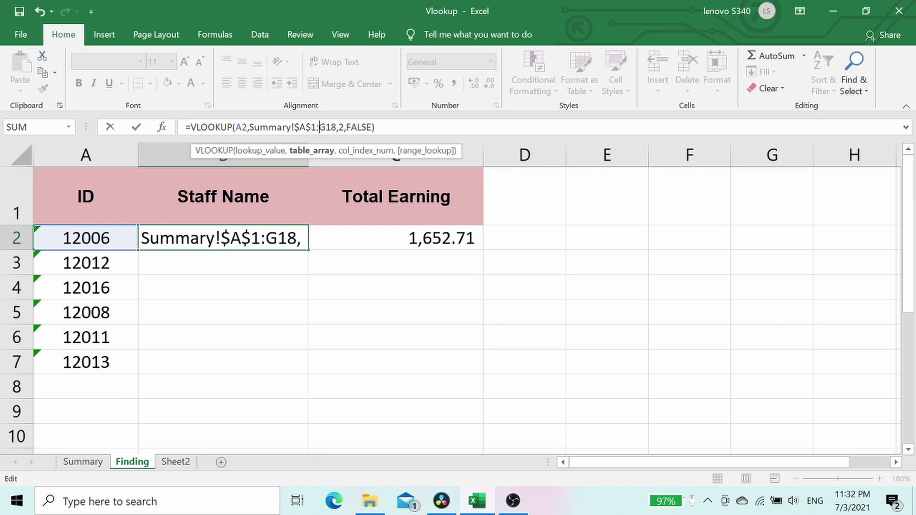
pyautogui.write('$')
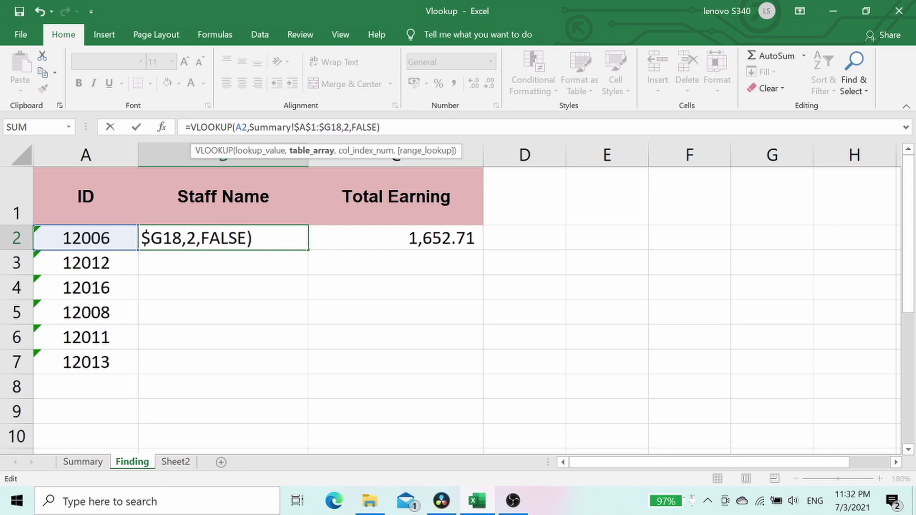
pyautogui.press('Right')
pyautogui.write('$')
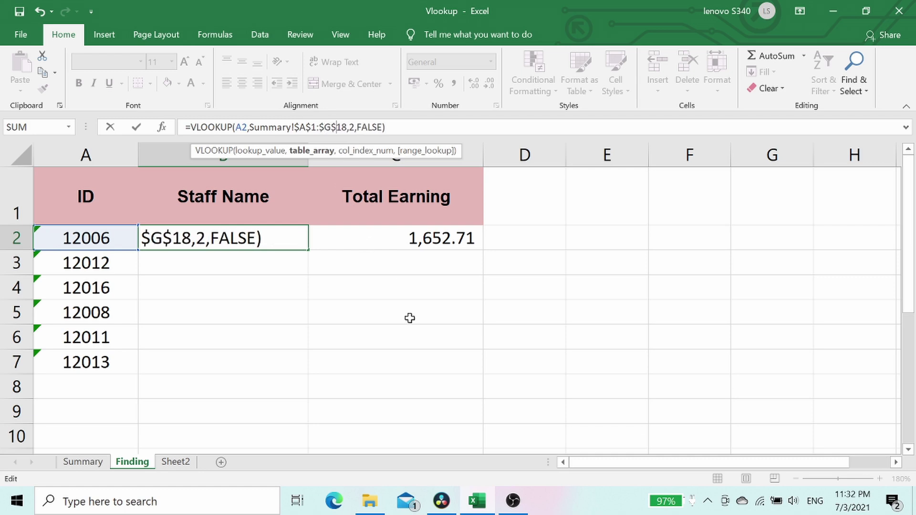
pyautogui.press('Return')
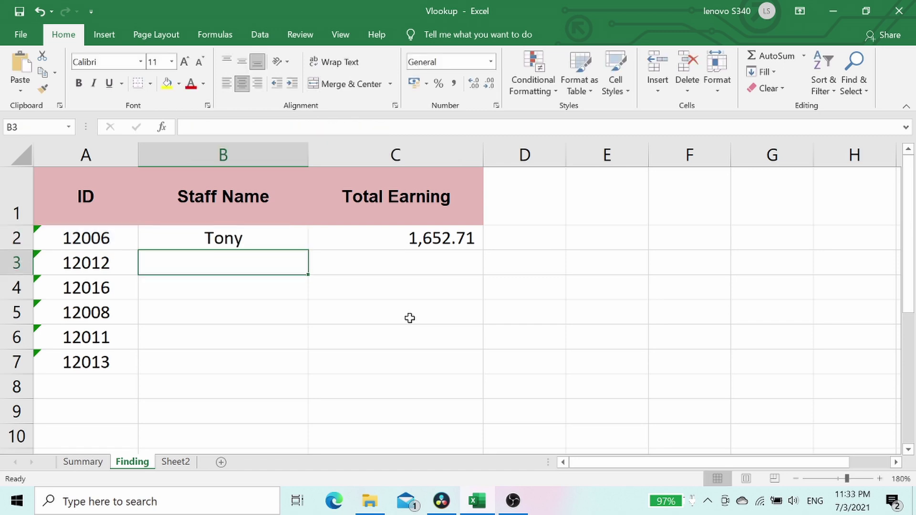
# Fill the staff-name formula down to B7, showing Eddie, Rose, Mathew, Sean and Janet
pyautogui.click(297, 244)
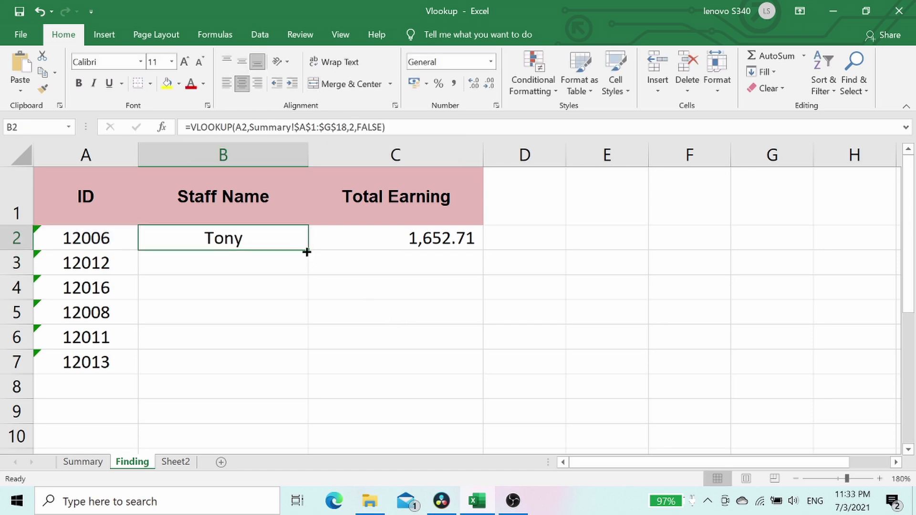
pyautogui.moveTo(307, 252); pyautogui.dragTo(302, 368)
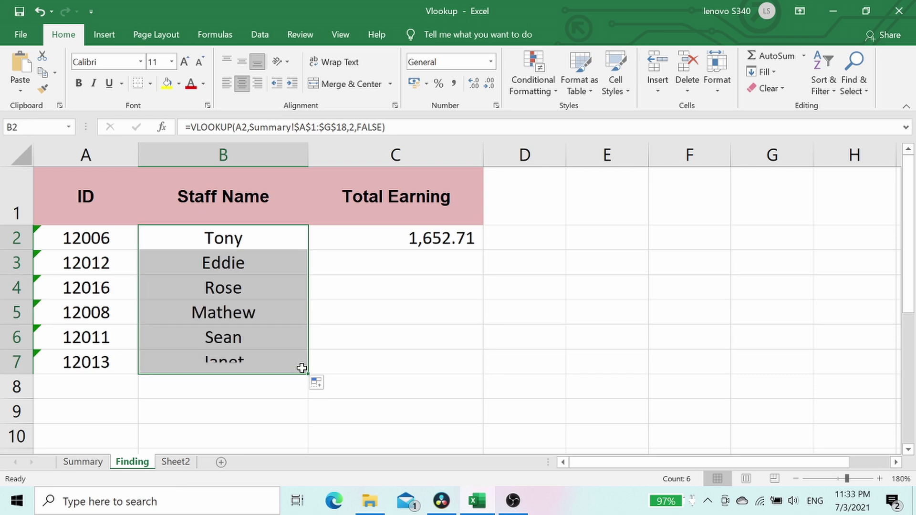
pyautogui.click(424, 241)
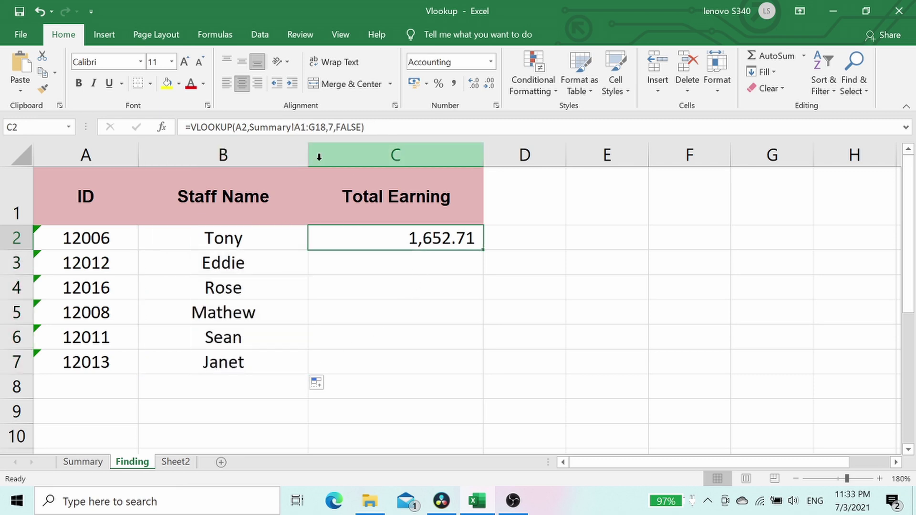
# Lock C2's range to Summary!$A$1:$G$18 and fill it to C7, showing 3,070.00 through 1,957.20
pyautogui.click(294, 127)
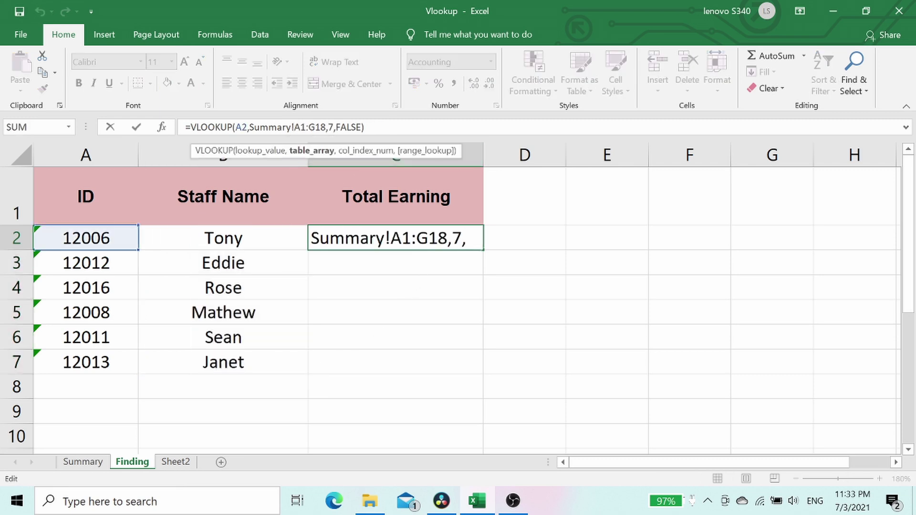
pyautogui.write('$A')
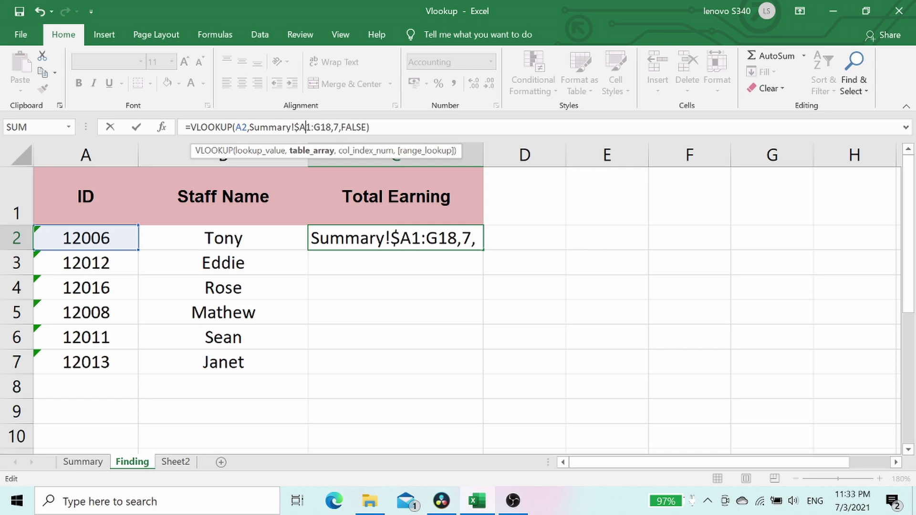
pyautogui.write('$1:')
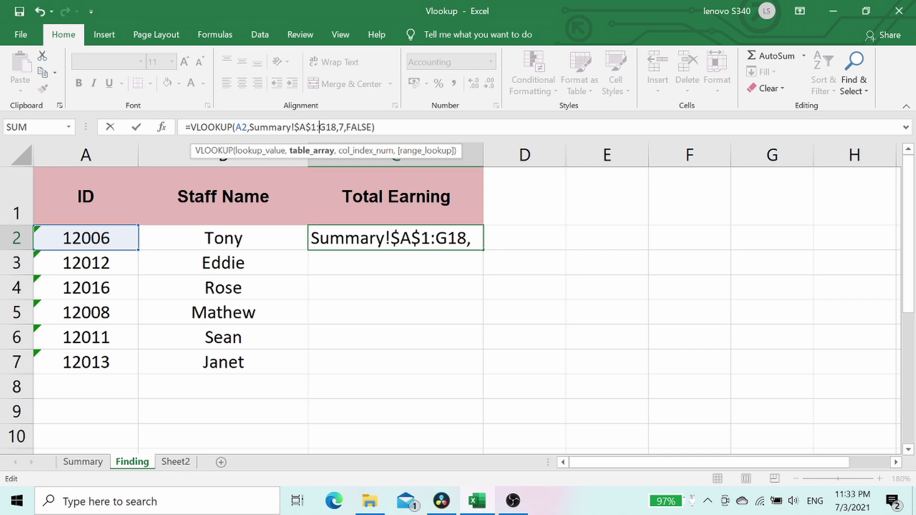
pyautogui.write('$G')
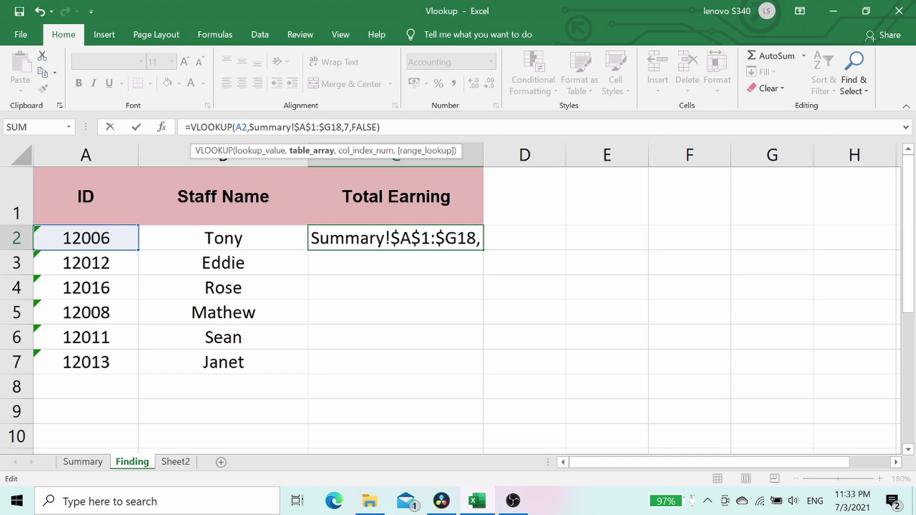
pyautogui.write('$')
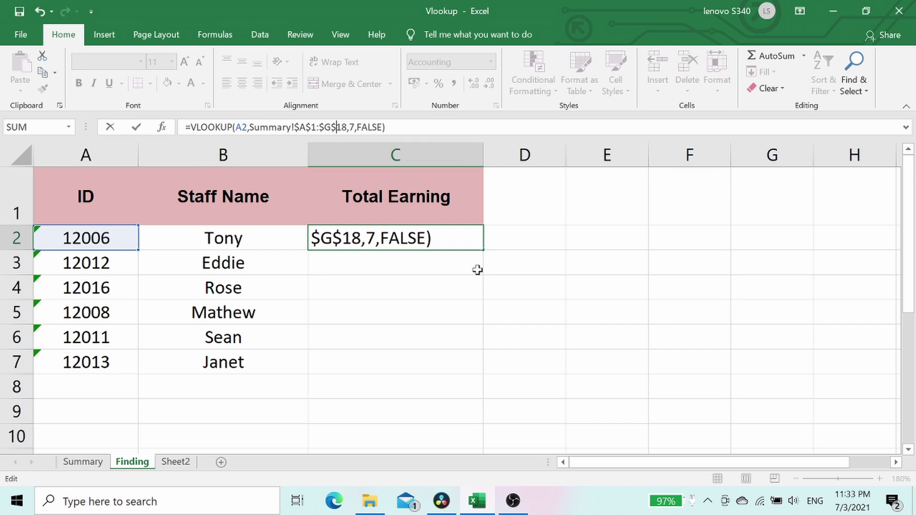
pyautogui.press('Return')
pyautogui.click(477, 243)
pyautogui.moveTo(482, 252); pyautogui.dragTo(456, 371)
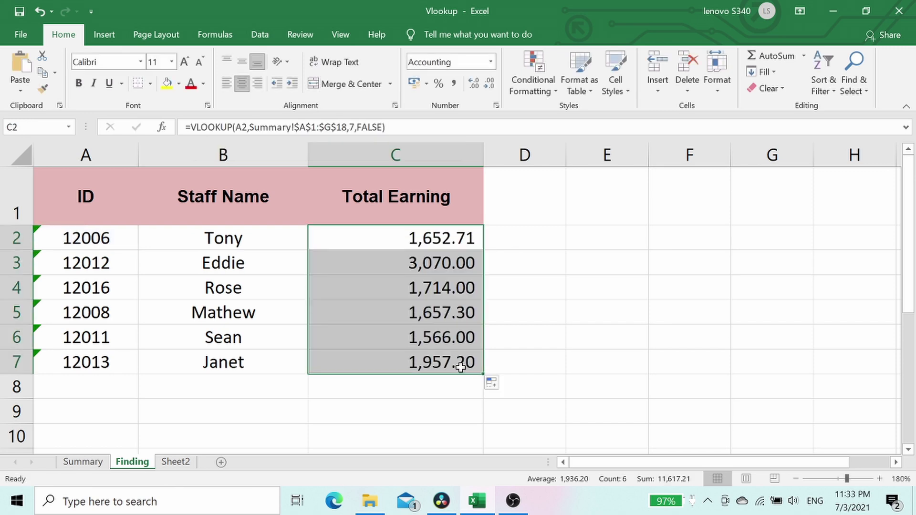
pyautogui.click(657, 356)
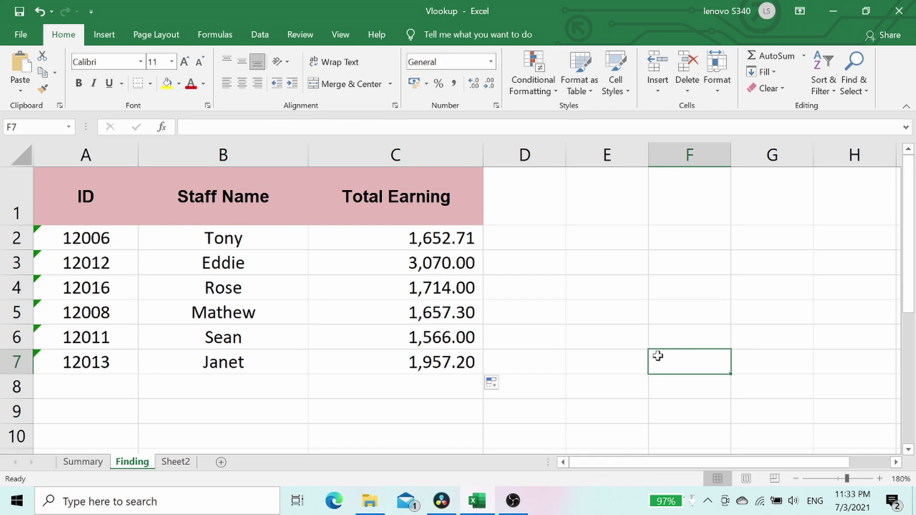